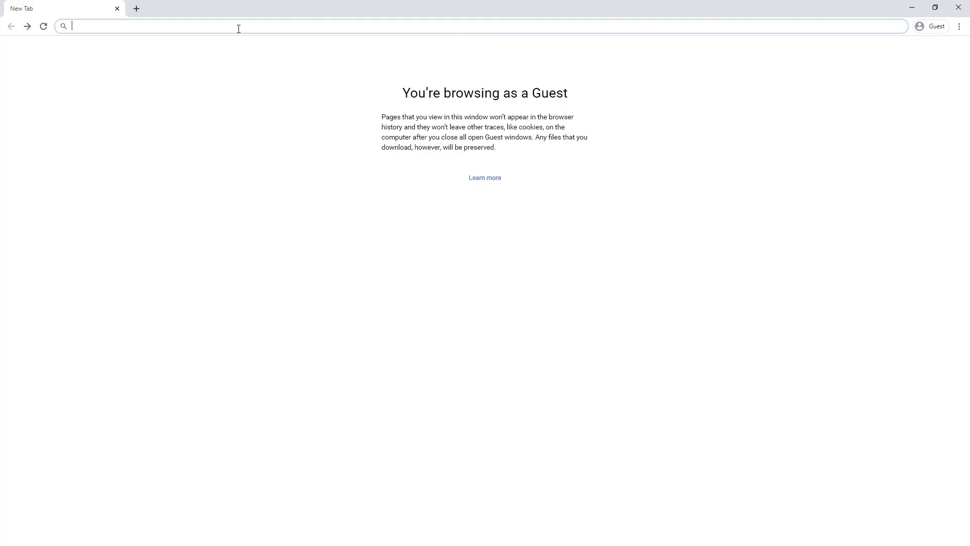
- Search Google for 'leica cyclone cloud' to reach the Cyclone Cloud portal sign-in page
text(leica cyclone cloud)
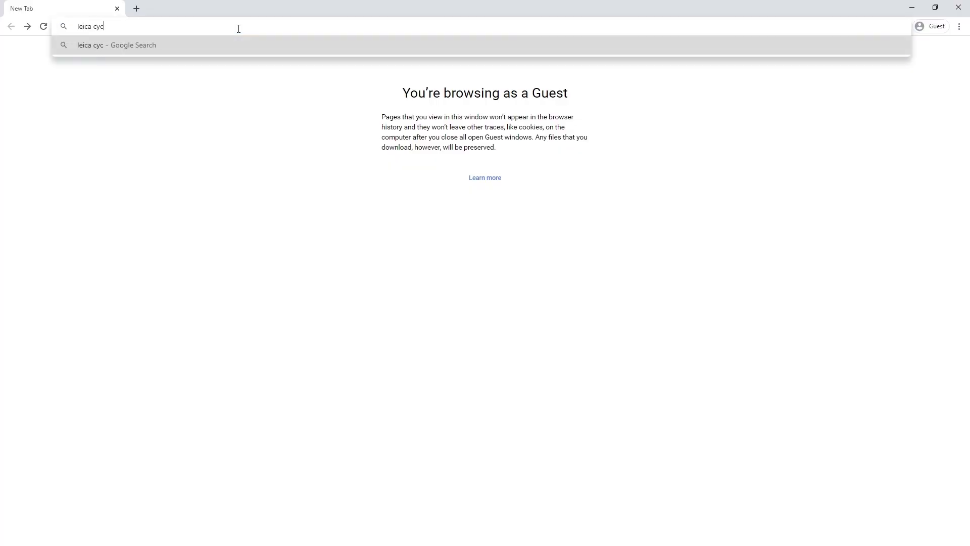
key(Return)
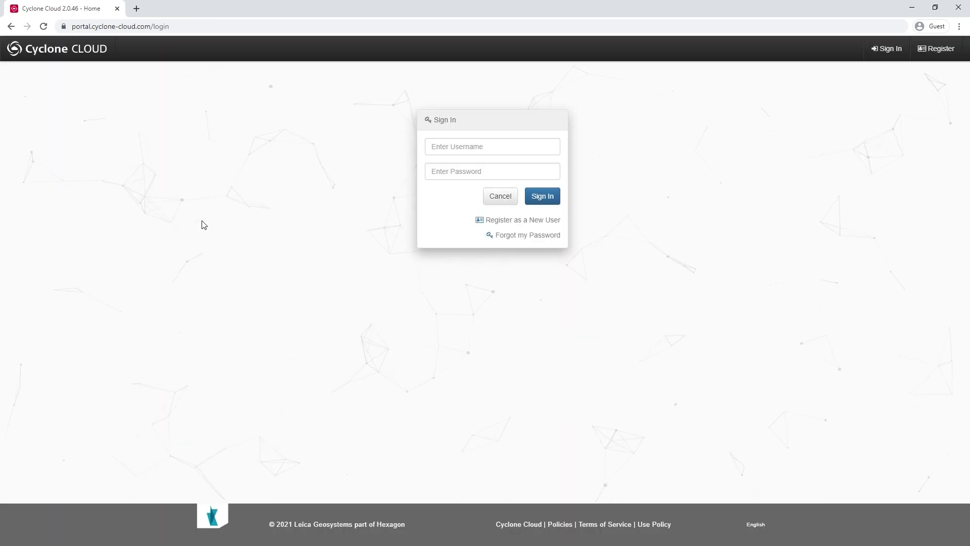
- Start a new user registration and switch all four consent toggles to Yes
click(533, 223)
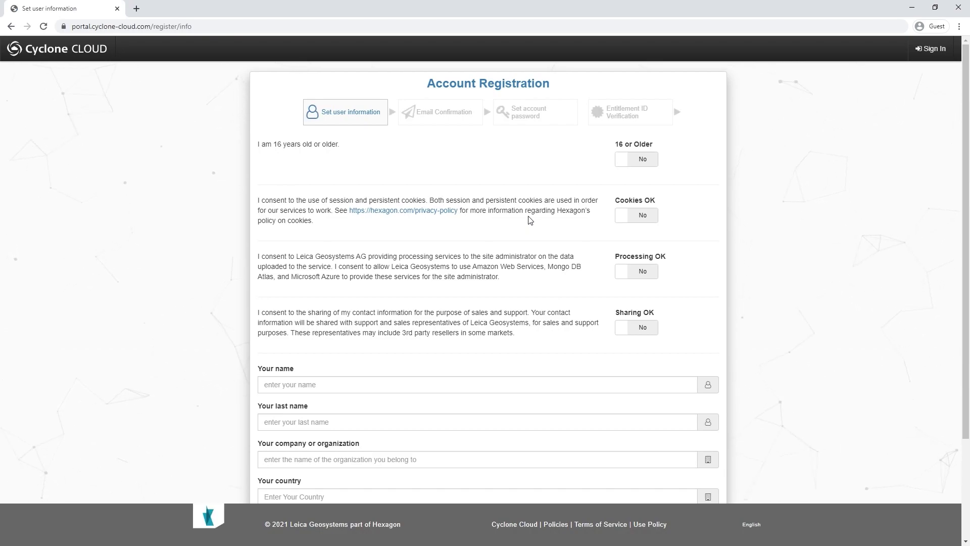
click(635, 160)
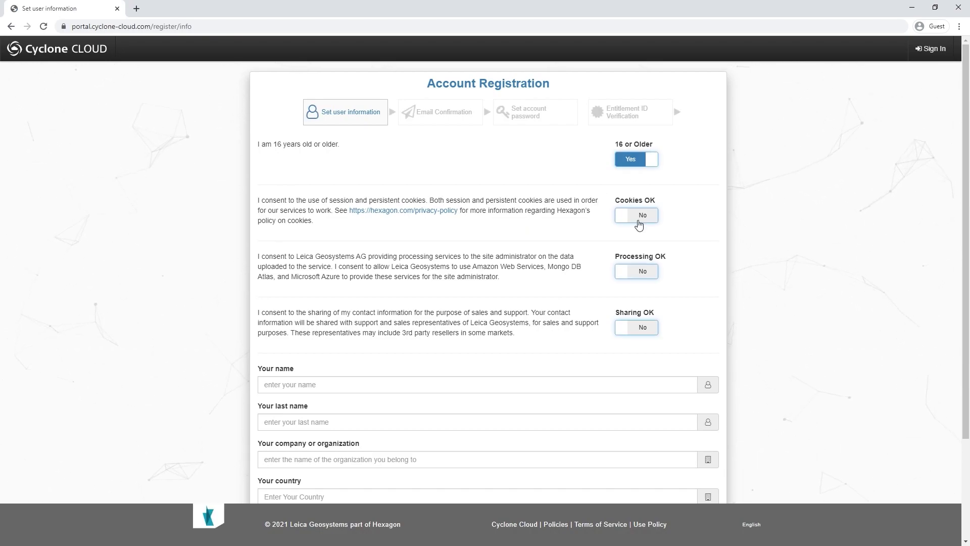
click(641, 216)
click(636, 272)
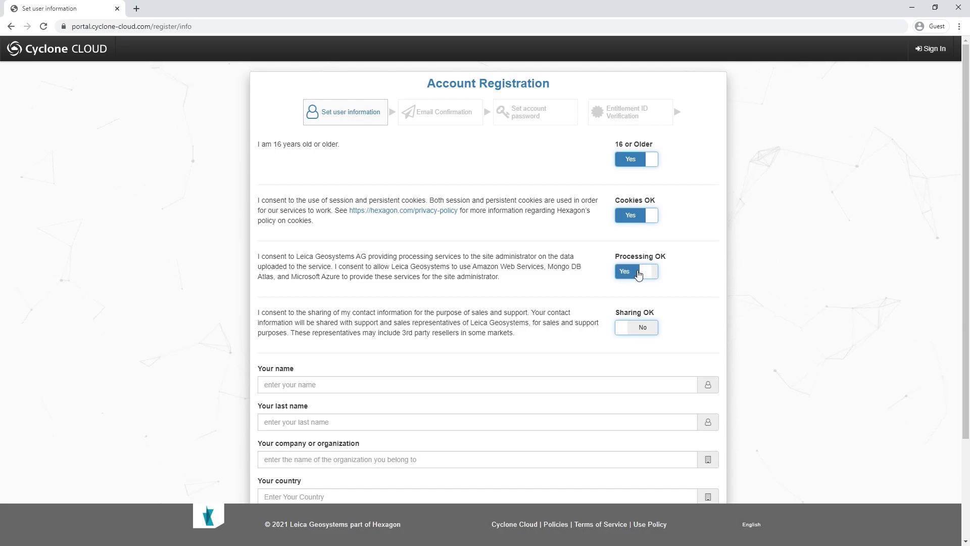
click(642, 331)
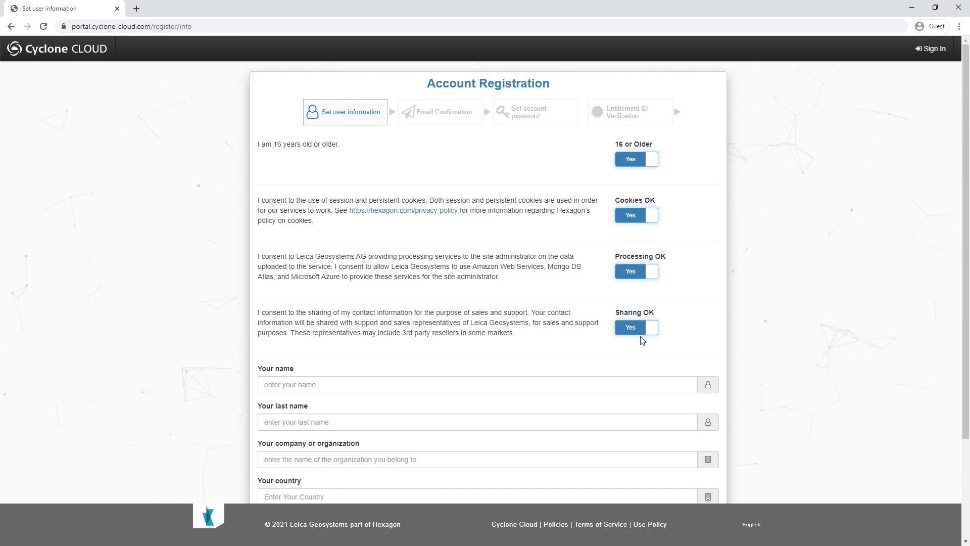
- Fill in the user's first and last name, company 'Leica', country UK and e-mail, then save the user info
click(596, 388)
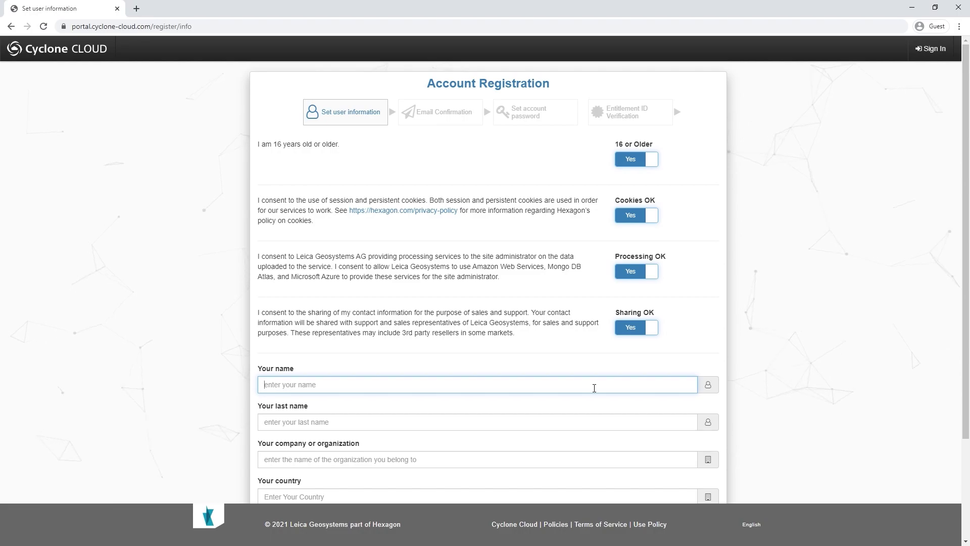
key(Tab)
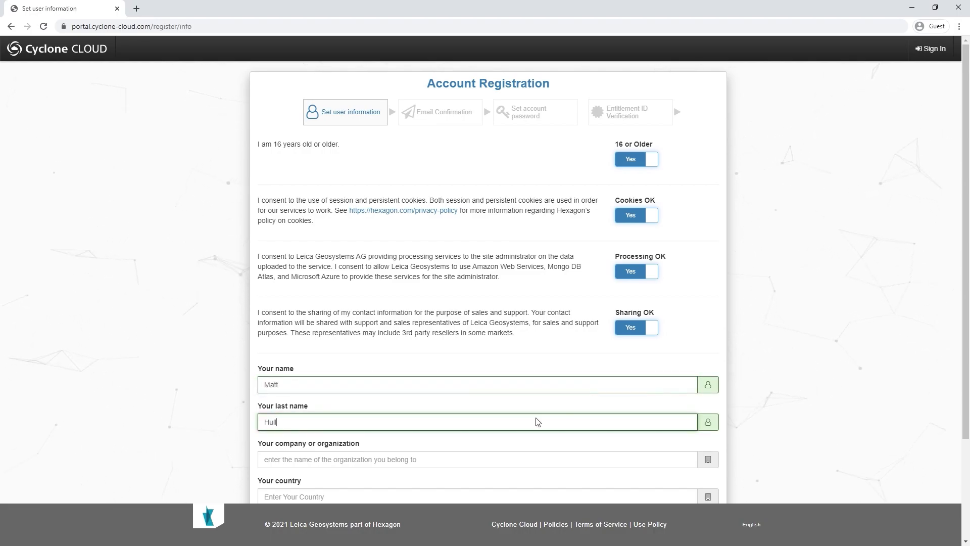
click(453, 458)
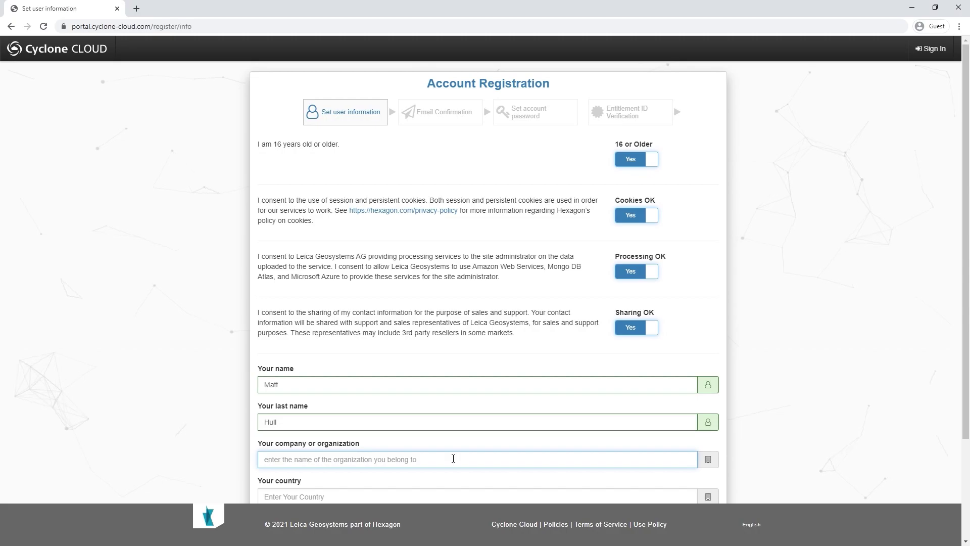
text(Leica Geosystems)
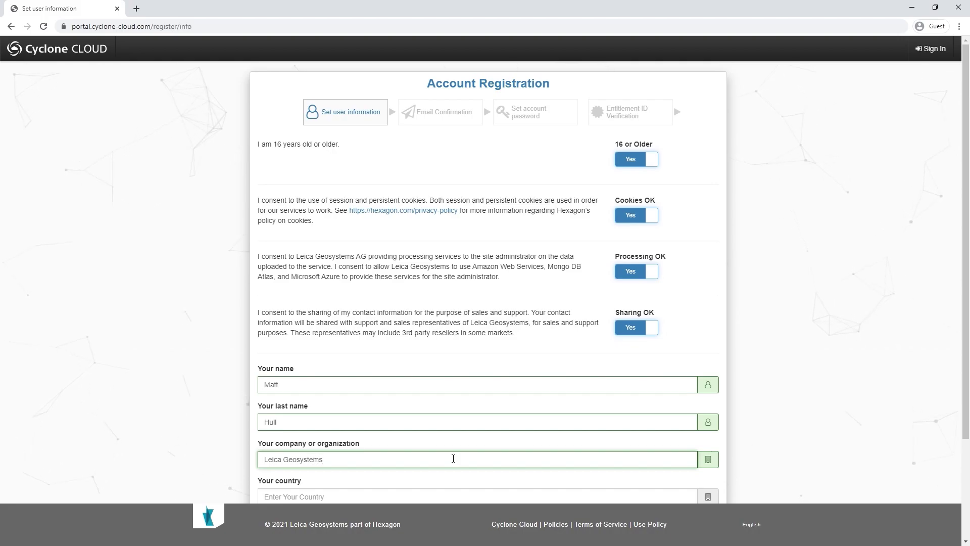
scroll(453, 458, down, 3)
click(325, 382)
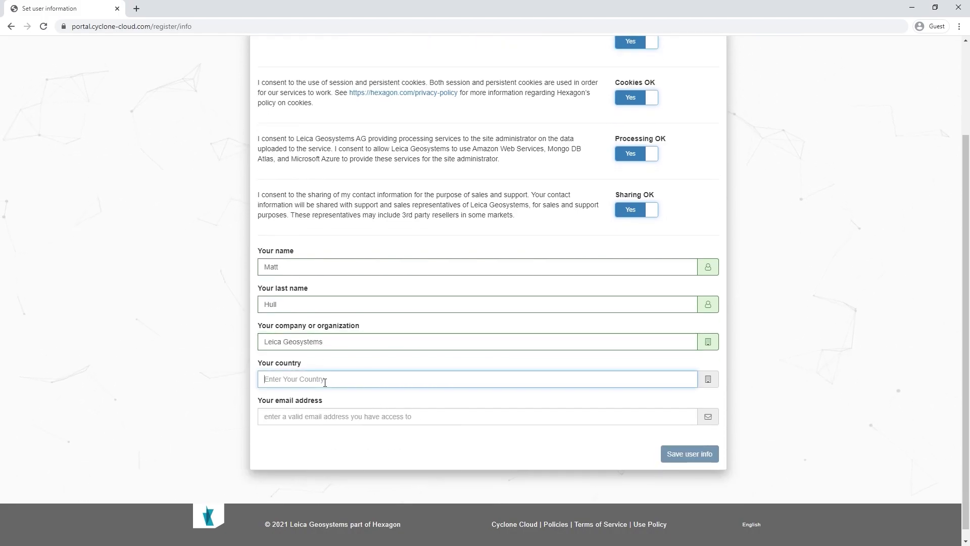
text(UK)
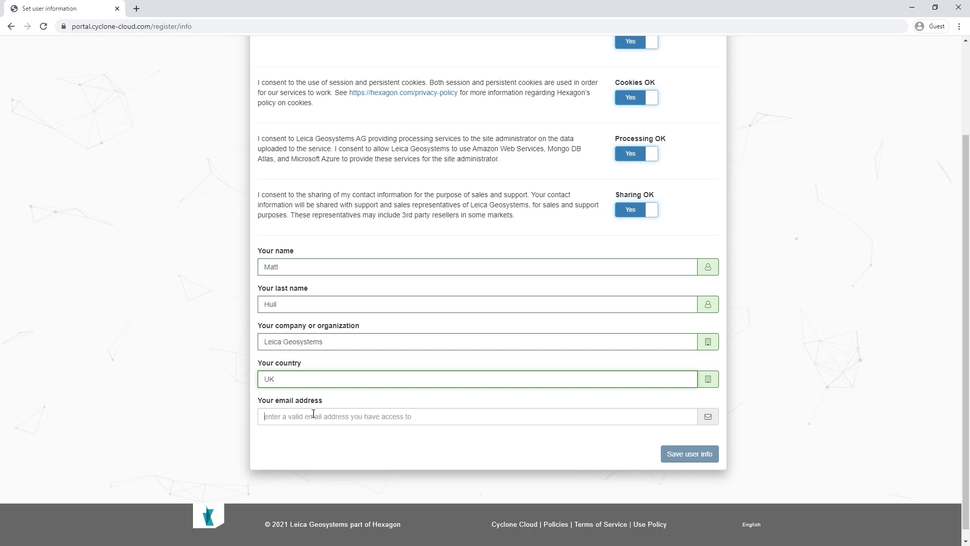
click(312, 414)
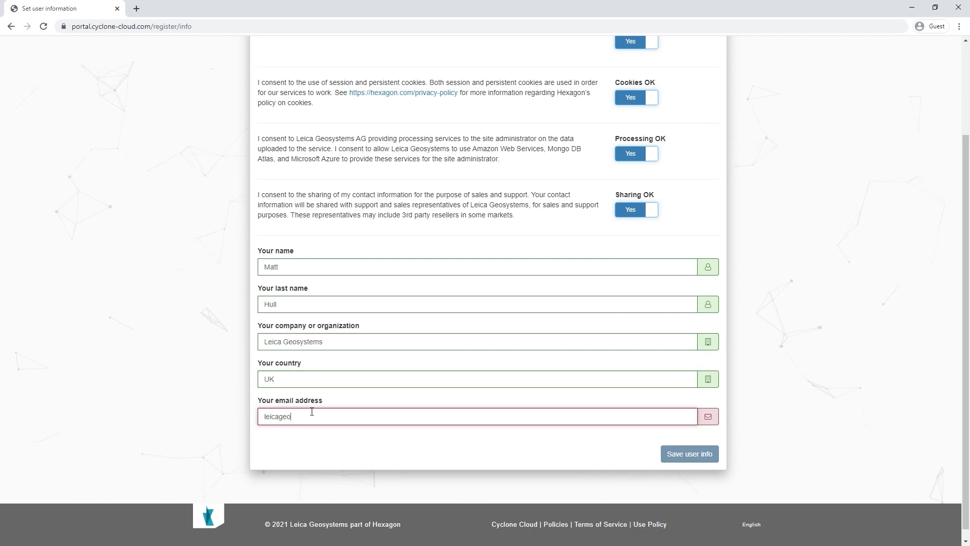
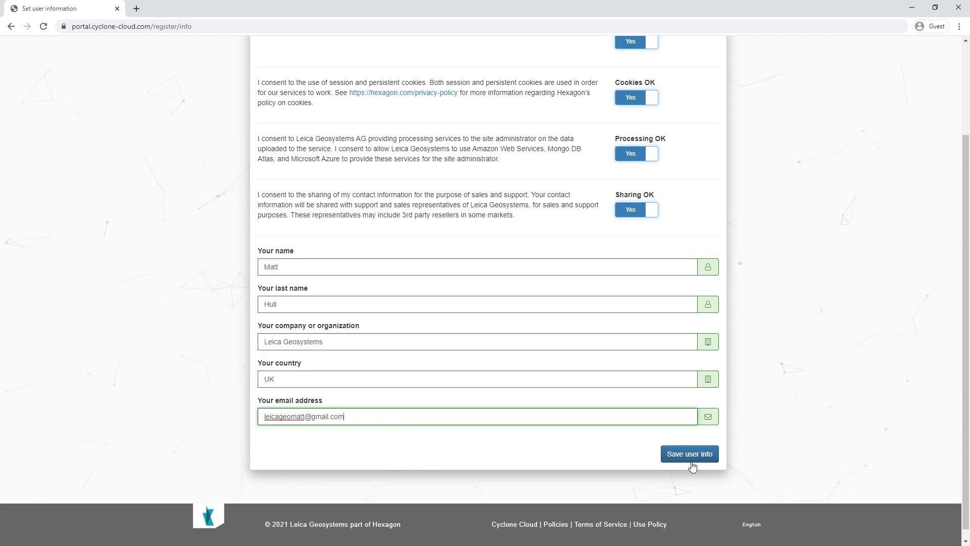
click(700, 455)
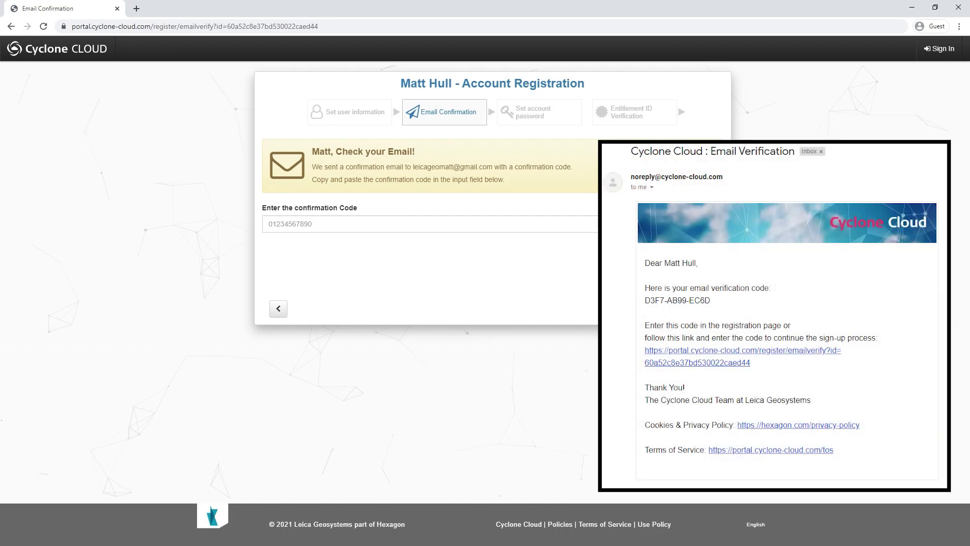
- Paste the emailed verification code and confirm the email address
click(405, 225)
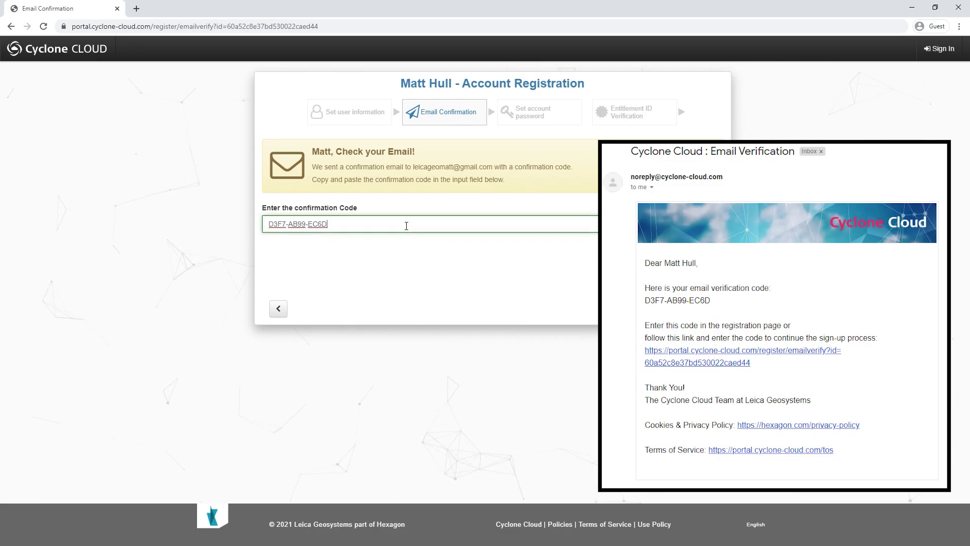
click(694, 308)
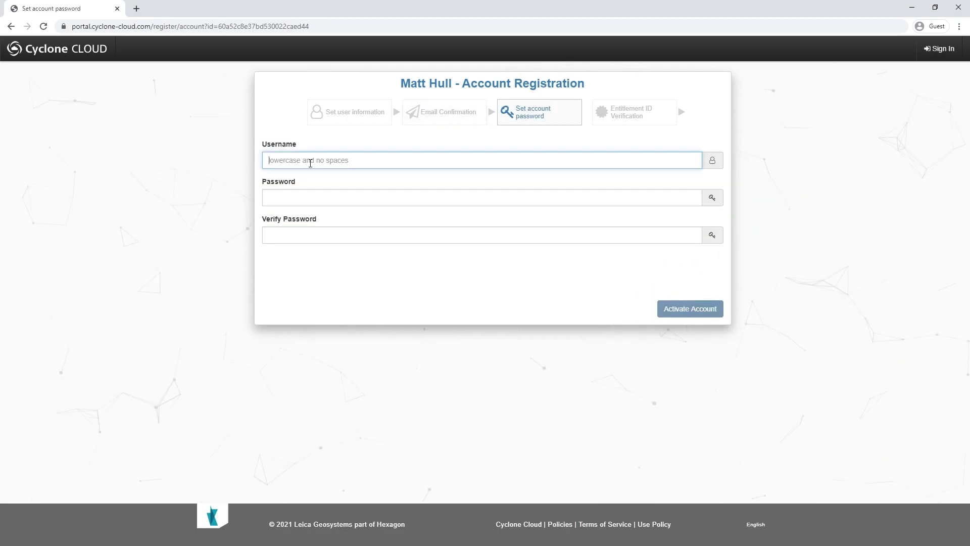
- Enter the account username, then the account password twice to verify it
click(307, 192)
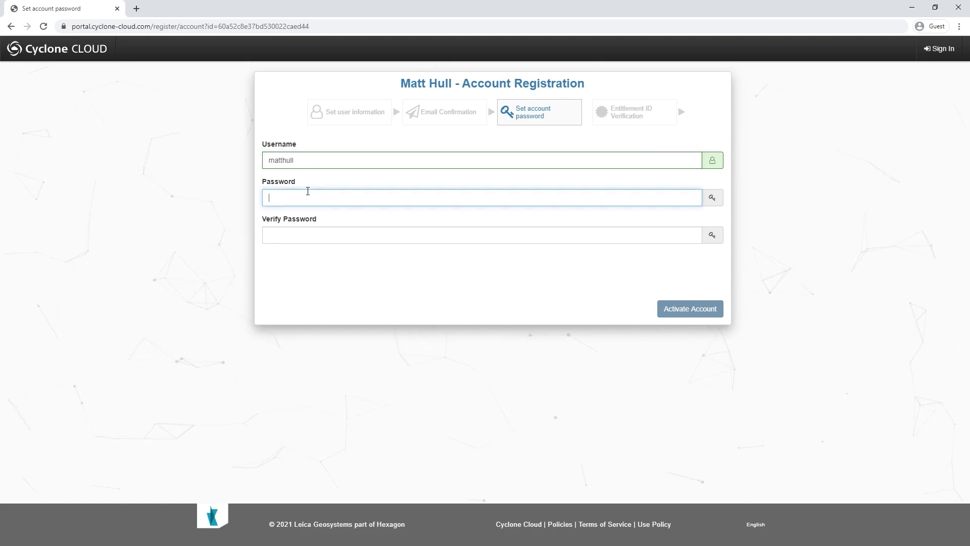
text(••••••••••)
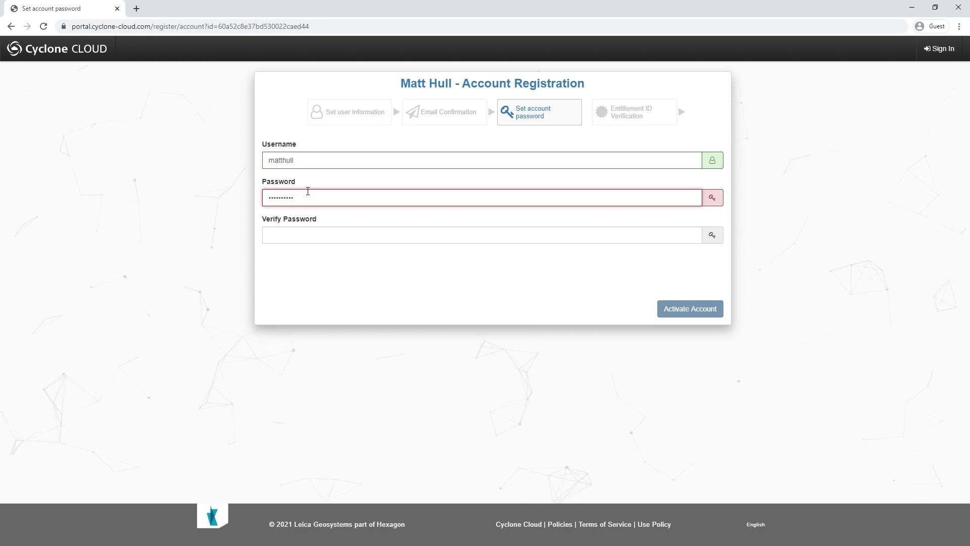
click(303, 239)
text(••)
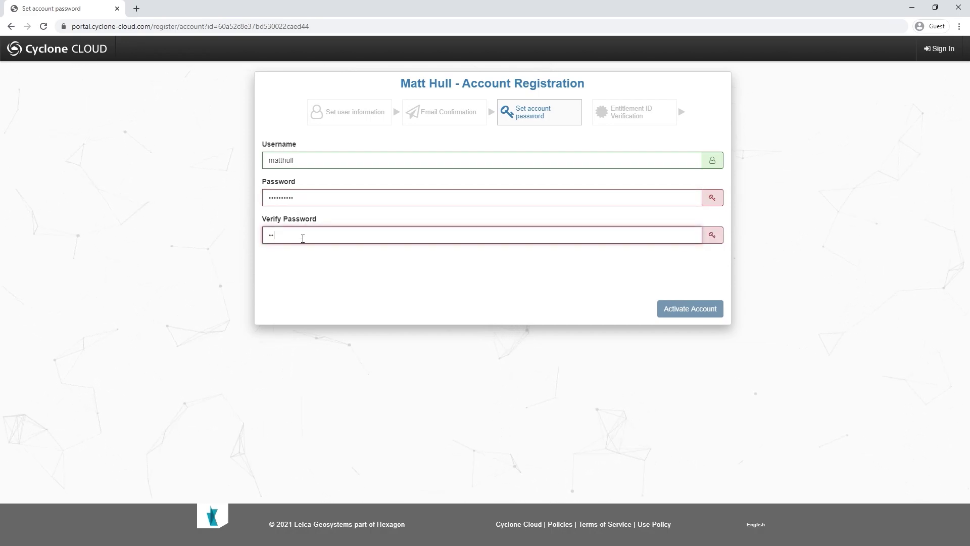
text(••••••••)
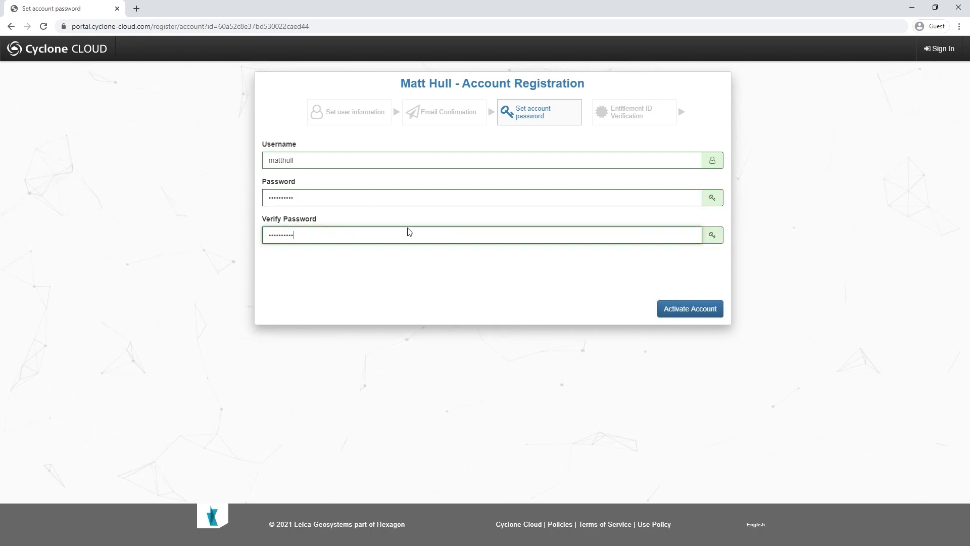
- Activate the account with the certificate's entitlement ID, then scroll to the end of the Terms of Service
click(668, 311)
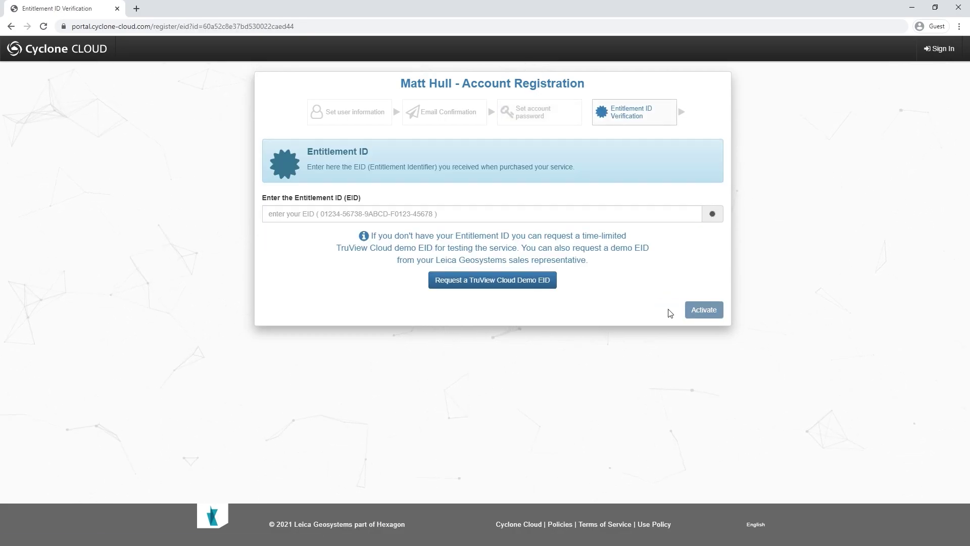
click(476, 216)
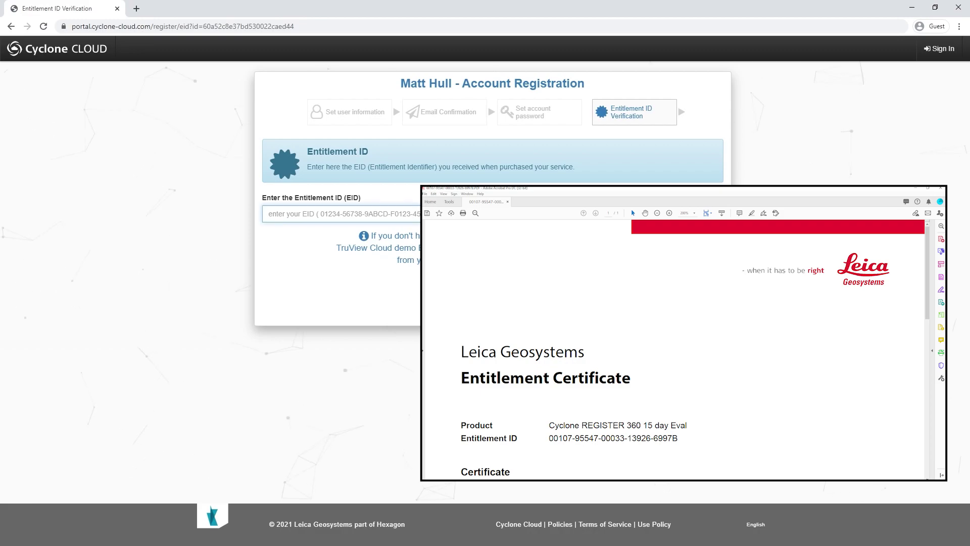
key(ctrl+v)
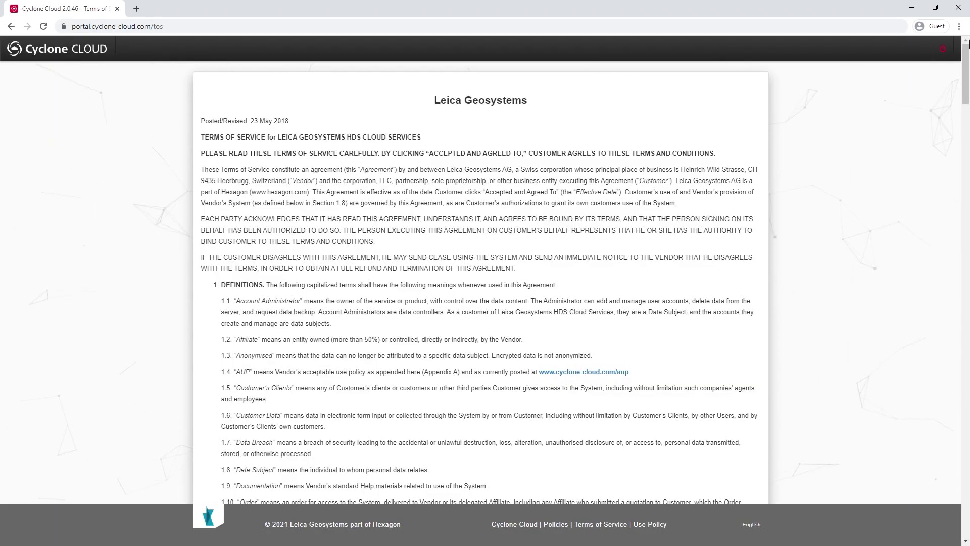
drag(968, 44, 967, 498)
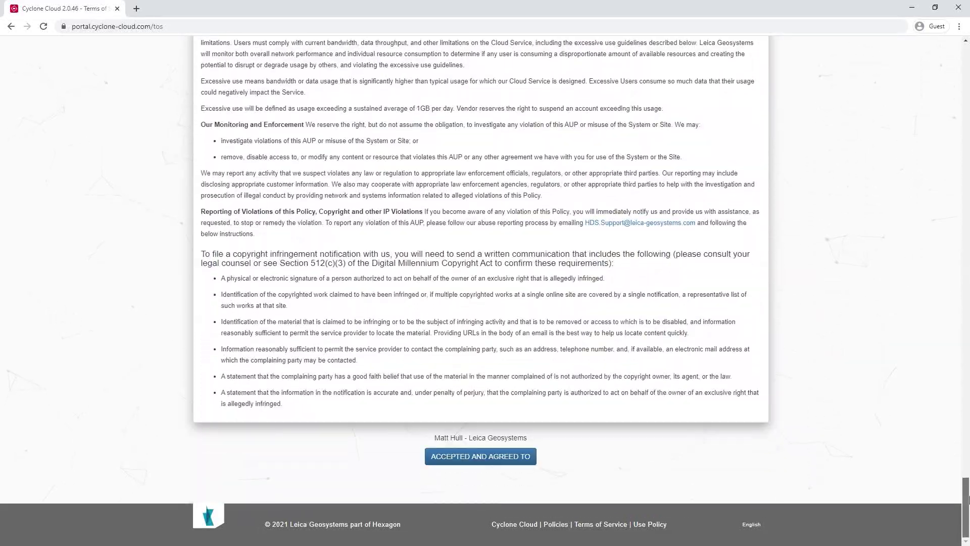
- Accept and agree to the Cyclone Cloud terms of service
click(479, 457)
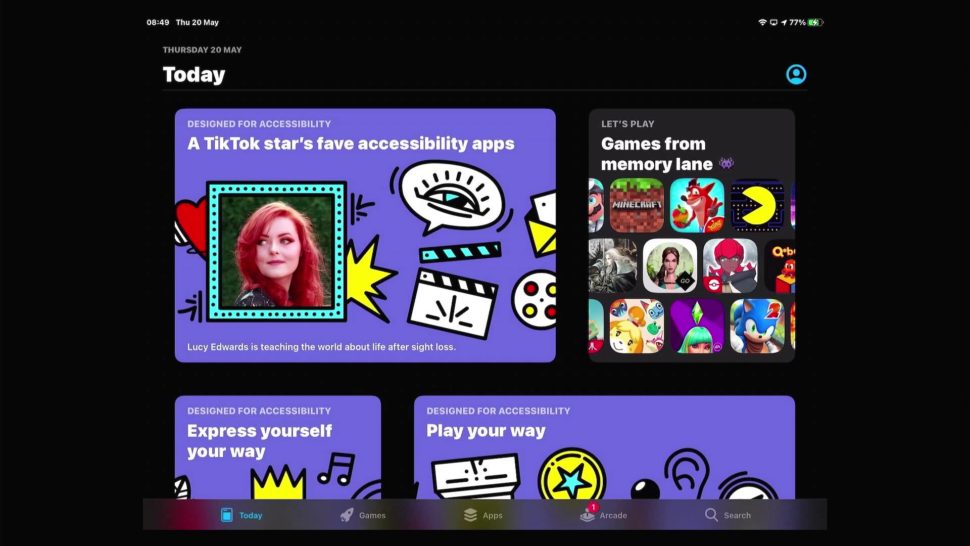
- Search the App Store for 'leica cyclone field 360' and install Leica Cyclone FIELD 360
click(728, 515)
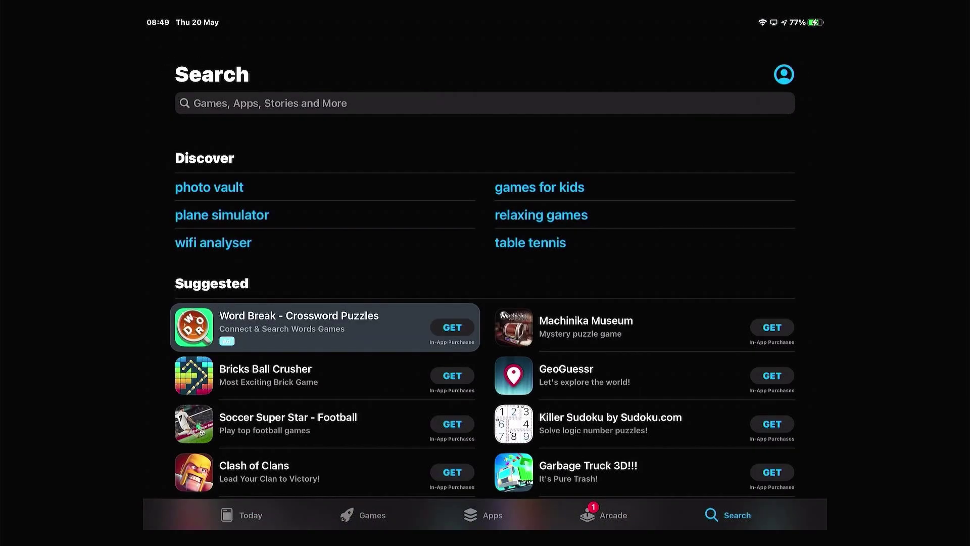
click(485, 103)
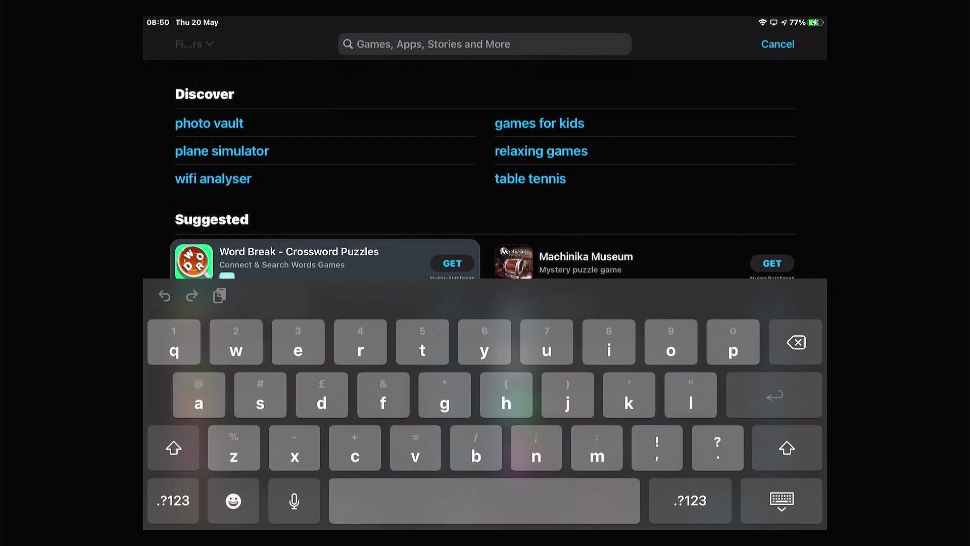
text(leica )
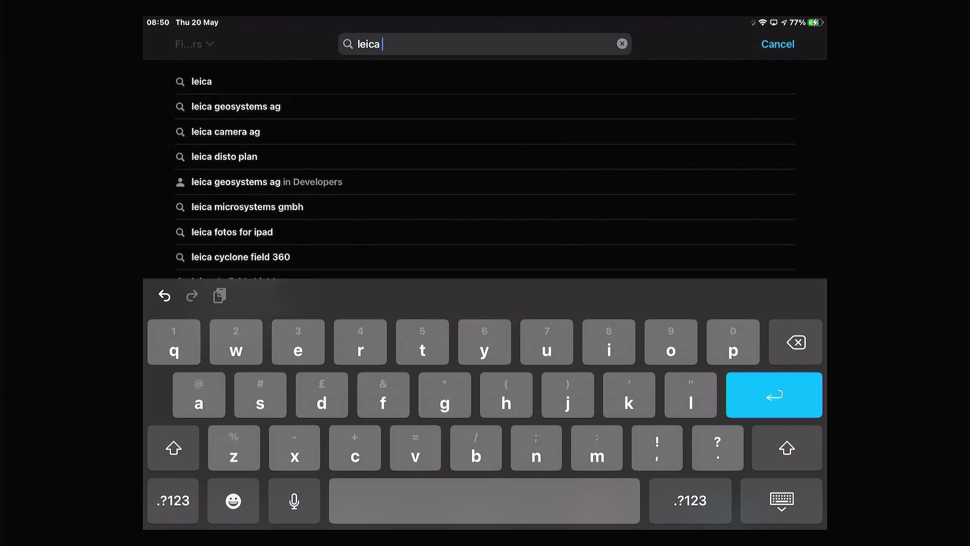
text(cyclone)
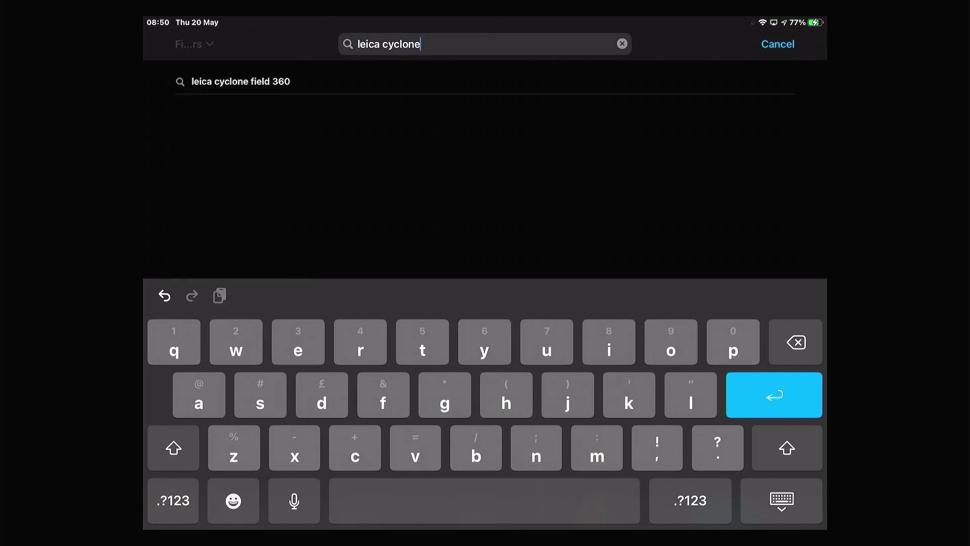
click(240, 81)
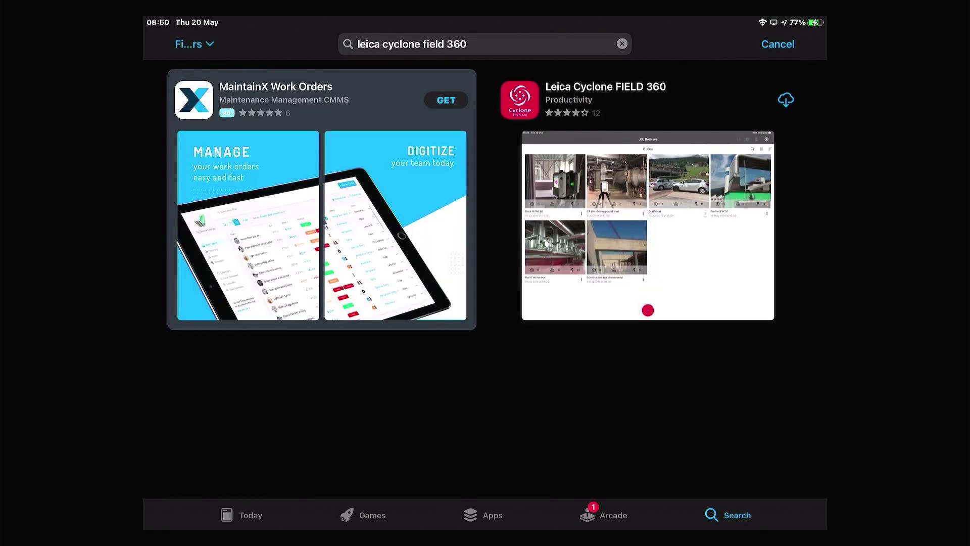
click(571, 99)
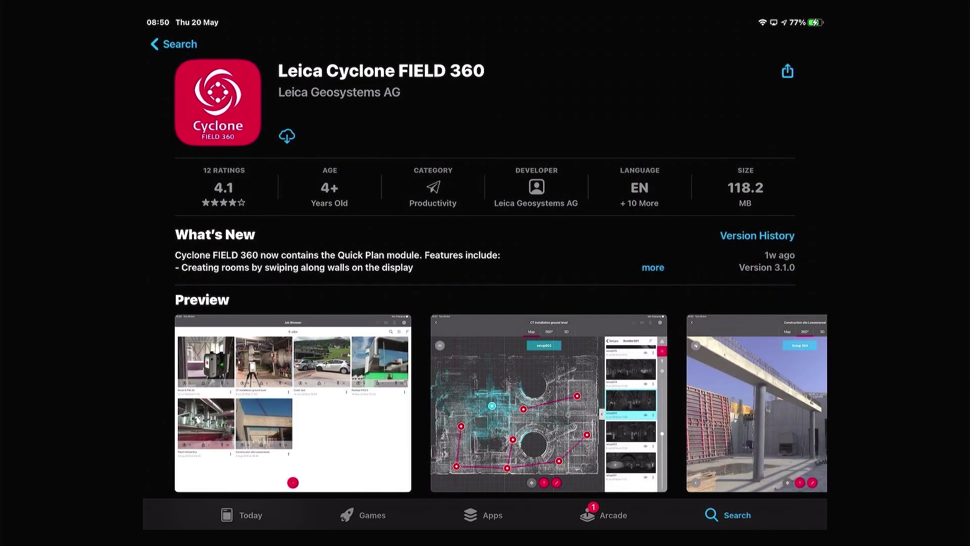
click(287, 135)
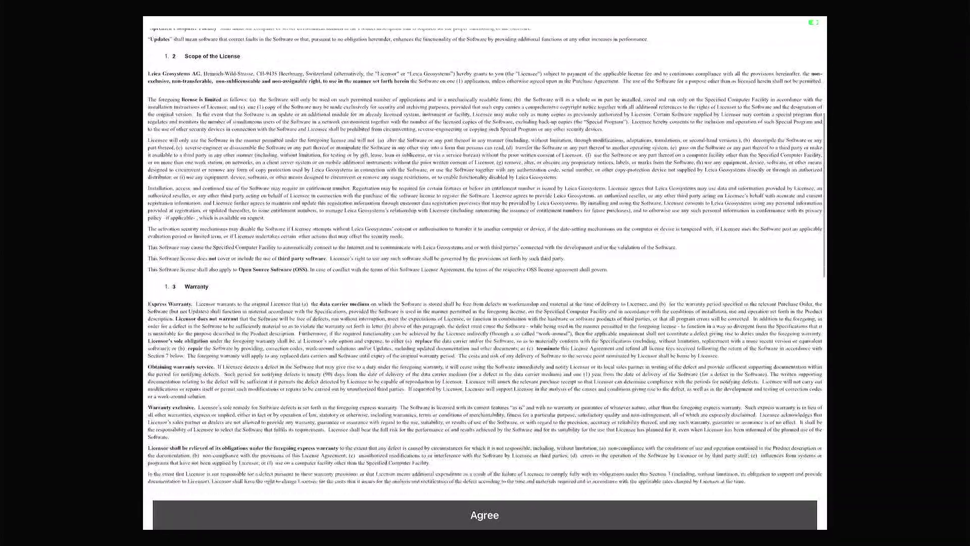
scroll(485, 262, down, 8)
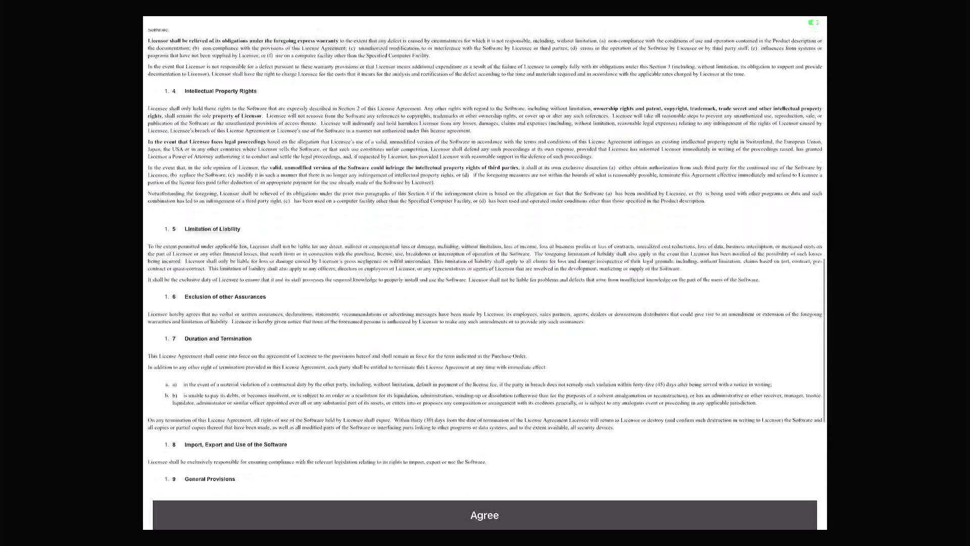
- Scroll through the Leica Geosystems software licence agreement and agree to it
click(485, 515)
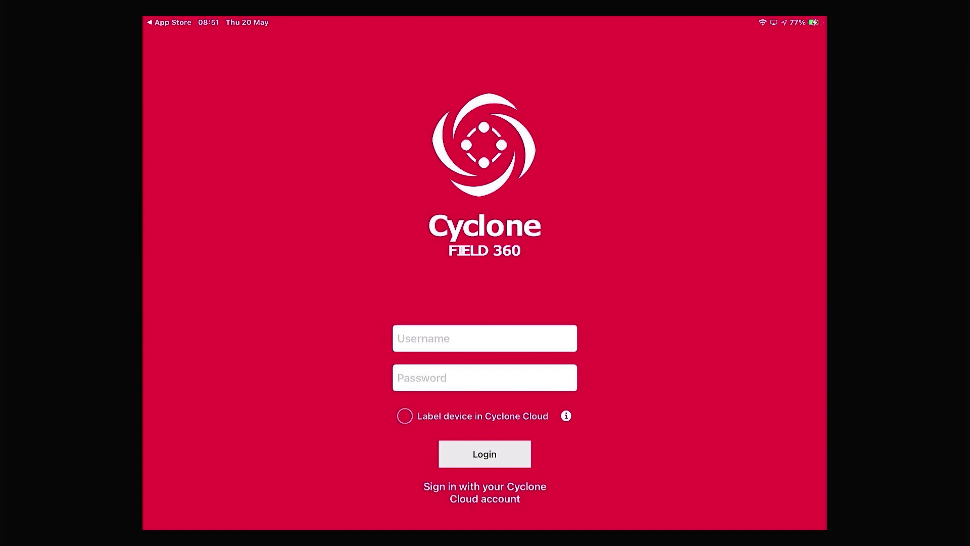
- Enter the Cyclone Cloud account username and password
click(485, 338)
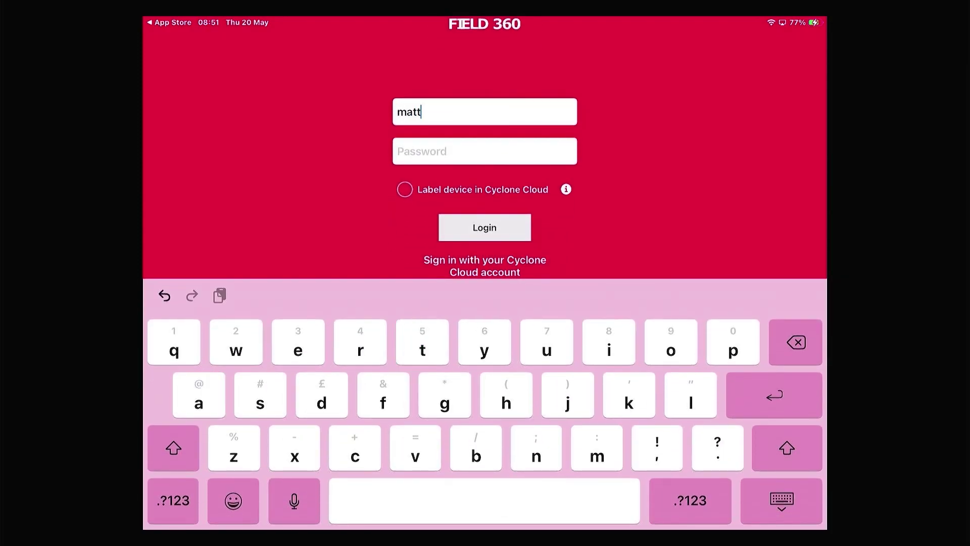
click(782, 500)
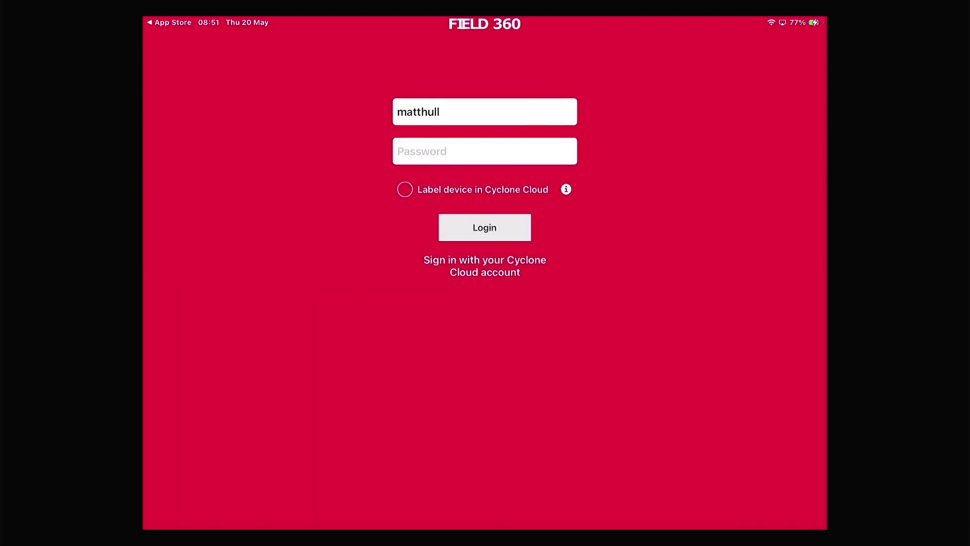
click(484, 151)
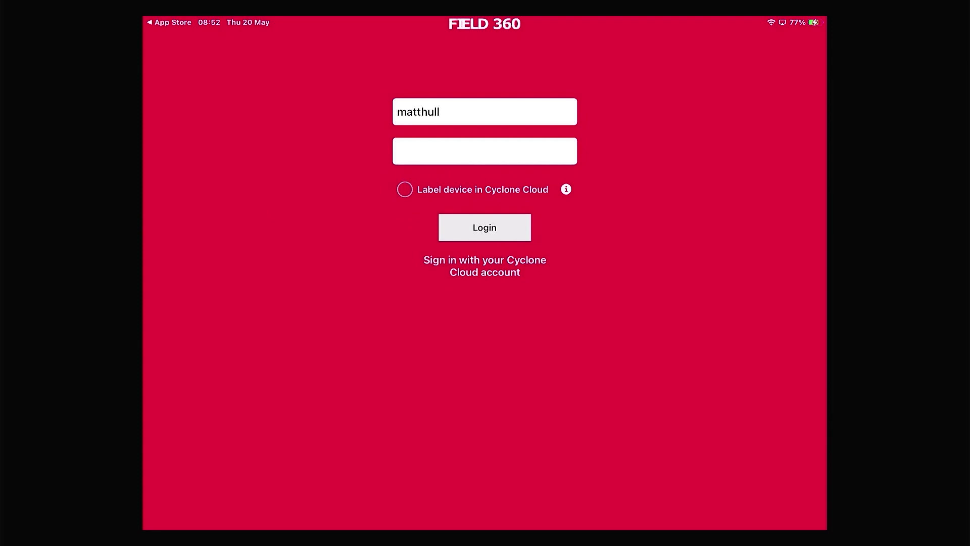
- Label this device 'Leica iPad' in Cyclone Cloud and log in
click(405, 376)
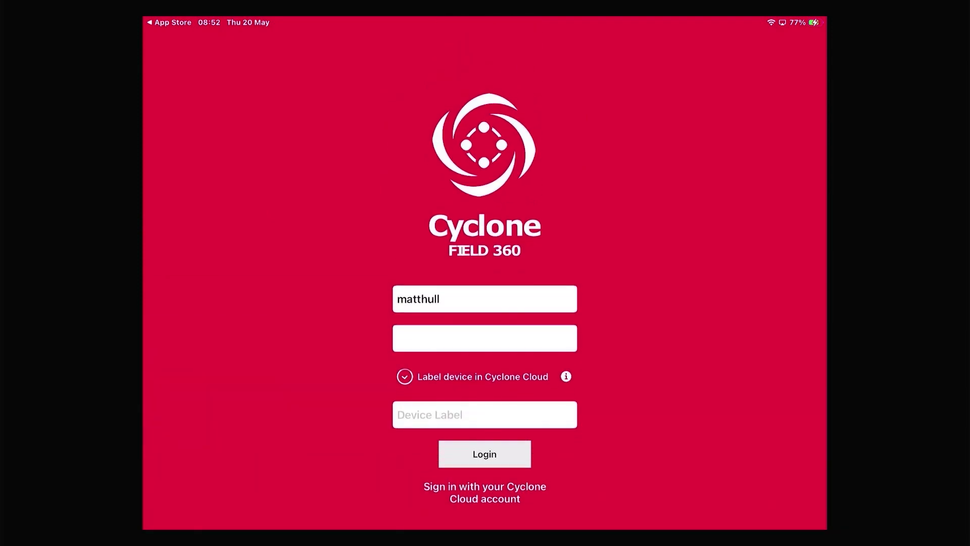
click(485, 414)
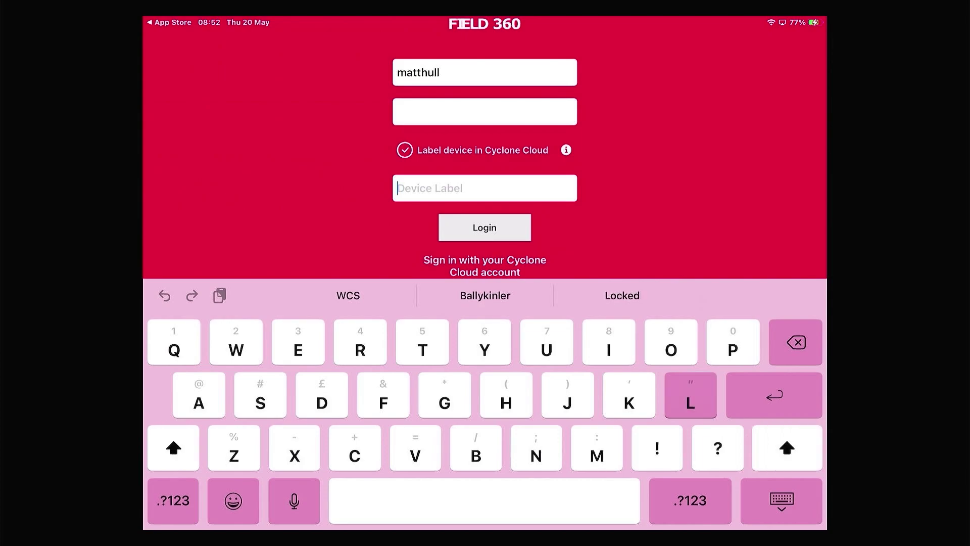
text(Leica i)
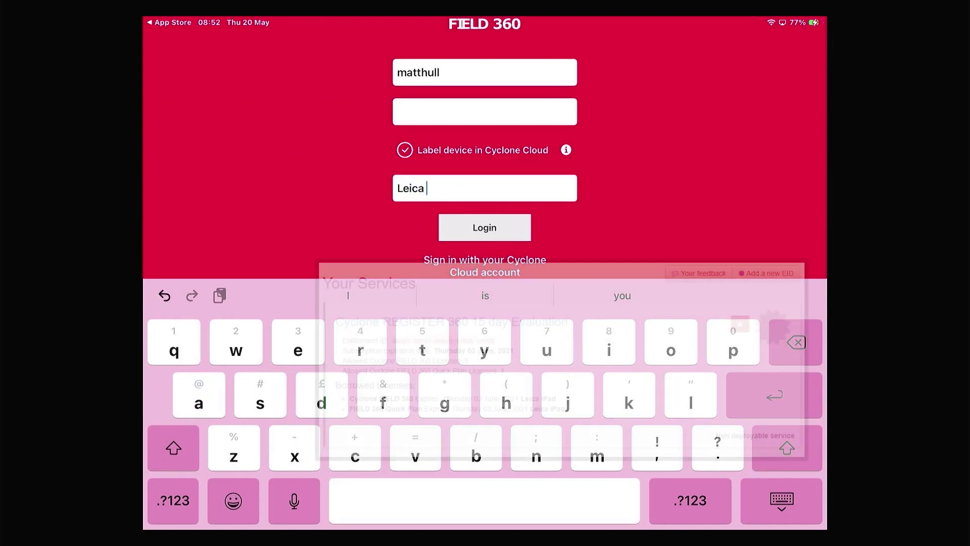
text(Paa)
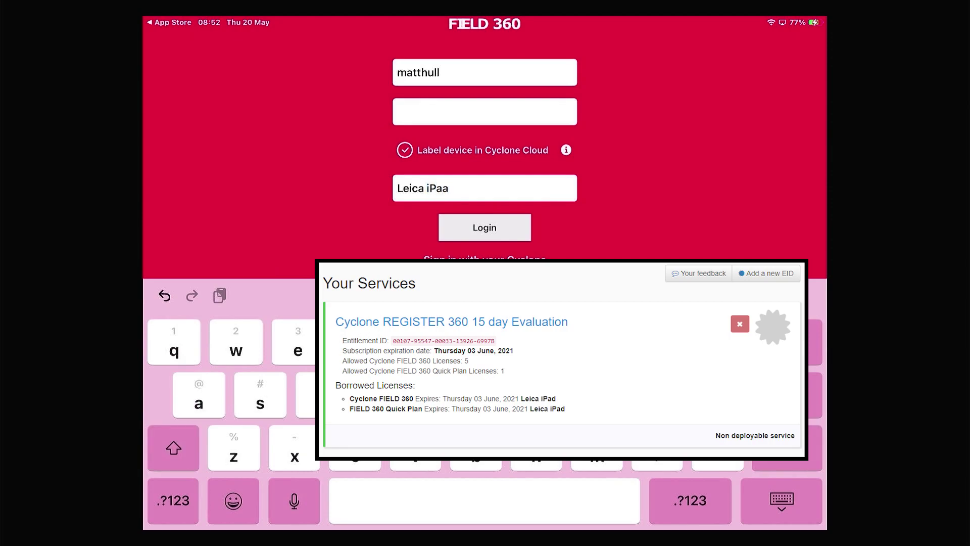
key(BackSpace)
text(d)
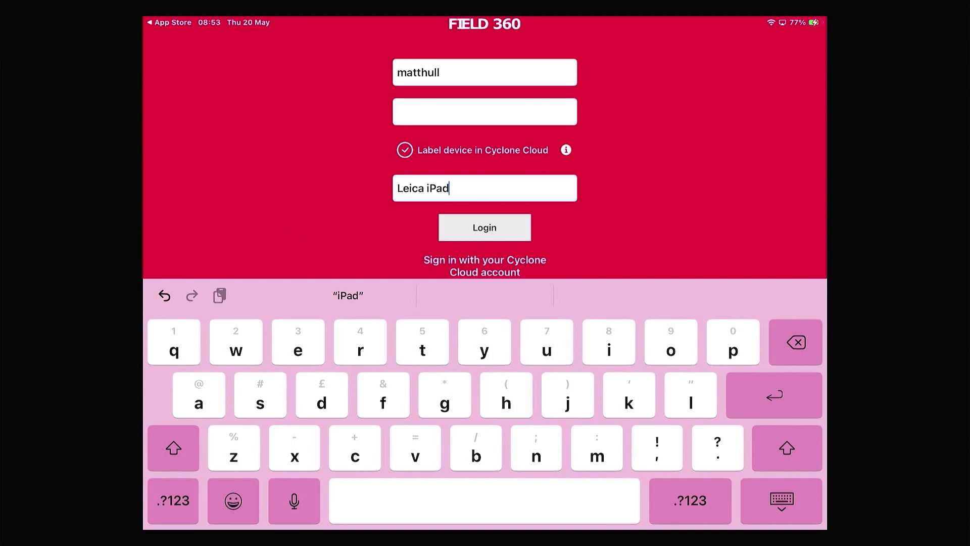
key(Return)
click(485, 454)
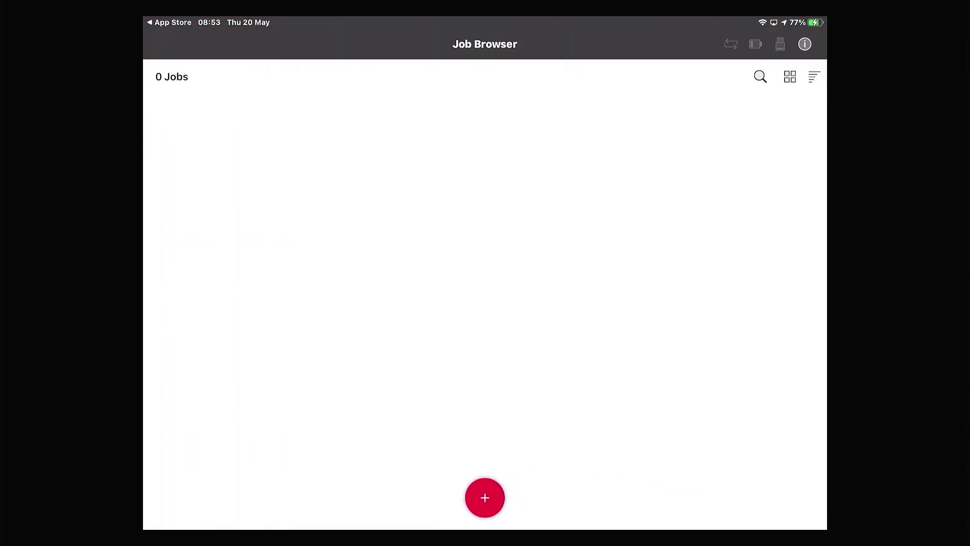
click(805, 44)
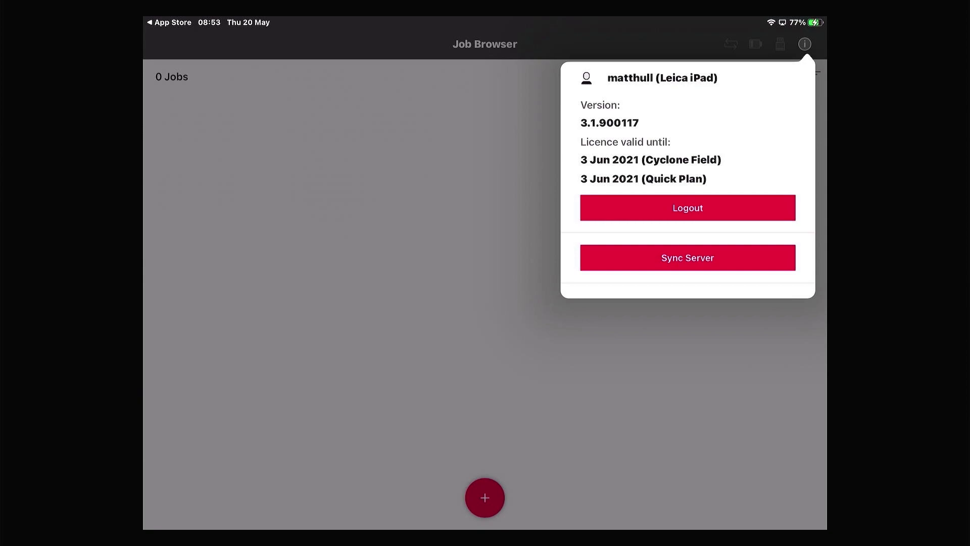